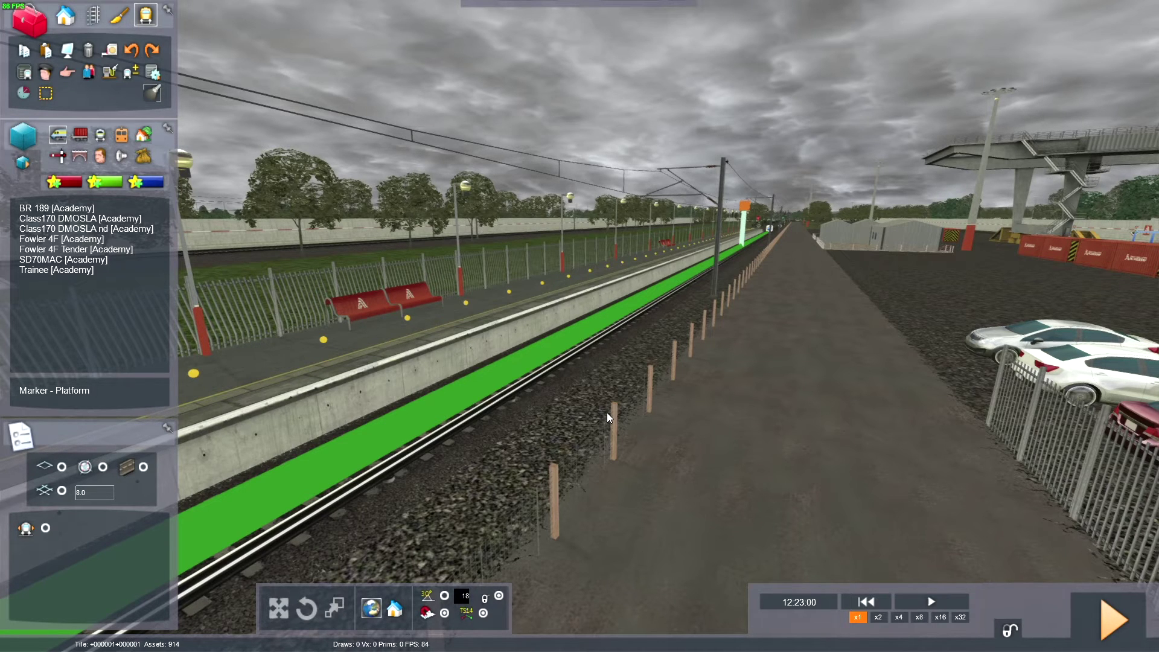
# Locate the West Platform on the 2D track map, then return to the 3D view there.
pyautogui.scroll(-5, 607, 412)
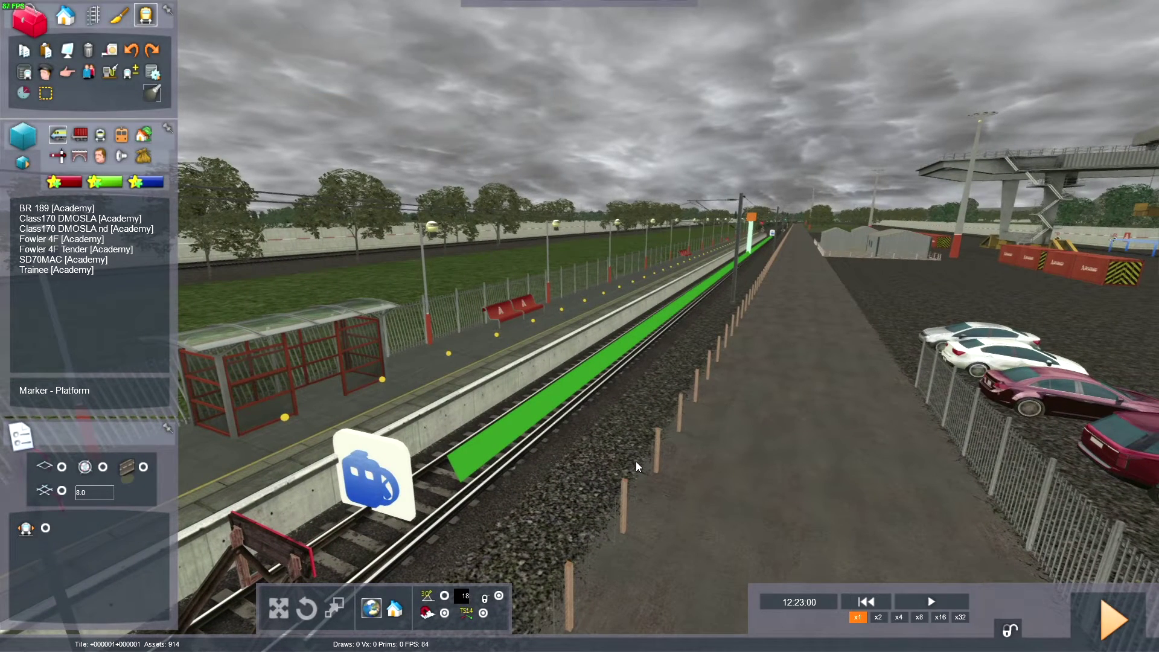
pyautogui.press('9')
pyautogui.scroll(-2, 636, 462)
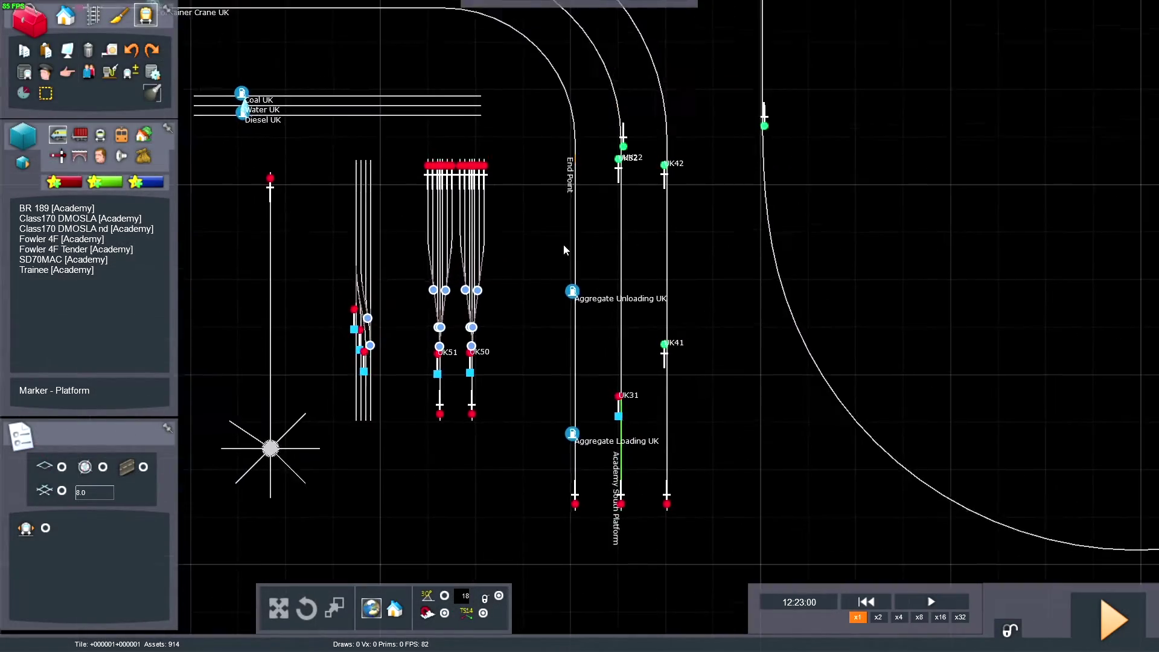
pyautogui.moveTo(564, 250); pyautogui.dragTo(795, 473)
pyautogui.scroll(3, 383, 221)
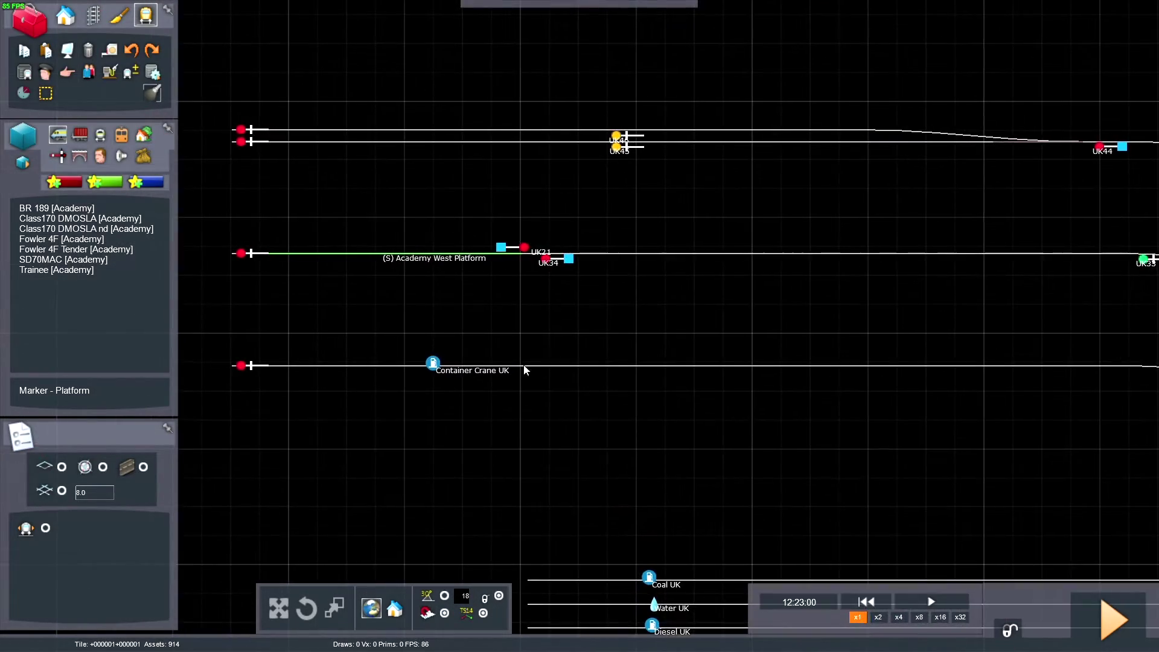
pyautogui.scroll(-3, 524, 370)
pyautogui.moveTo(714, 438); pyautogui.dragTo(338, 72)
pyautogui.moveTo(817, 546); pyautogui.dragTo(702, 430)
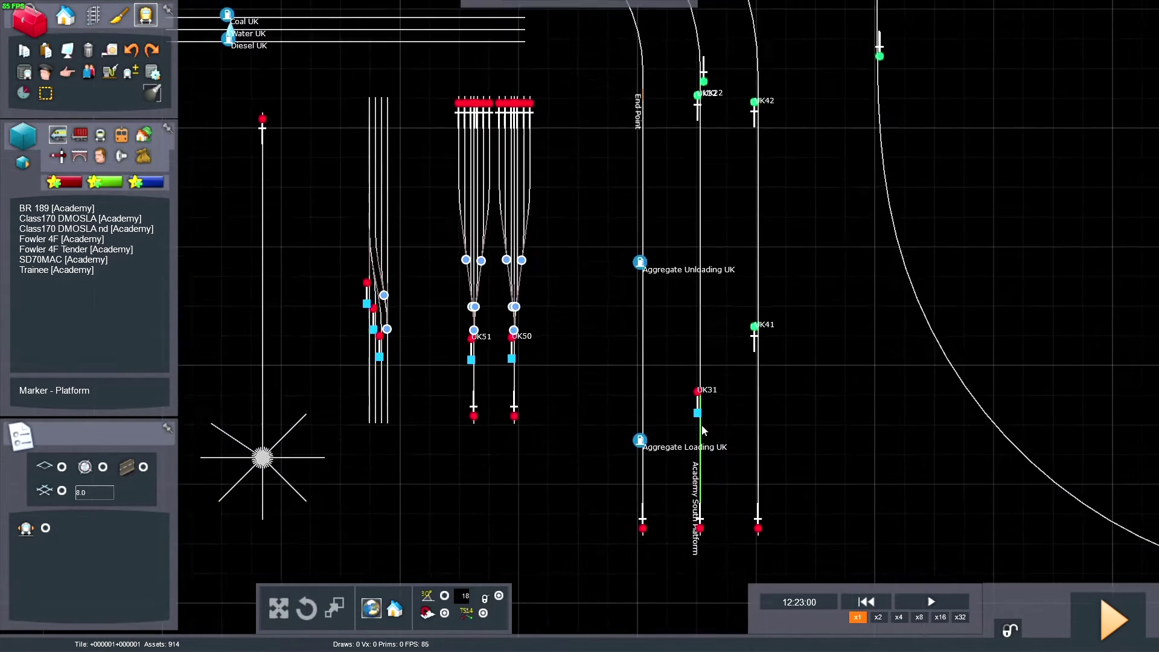
pyautogui.doubleClick(702, 430)
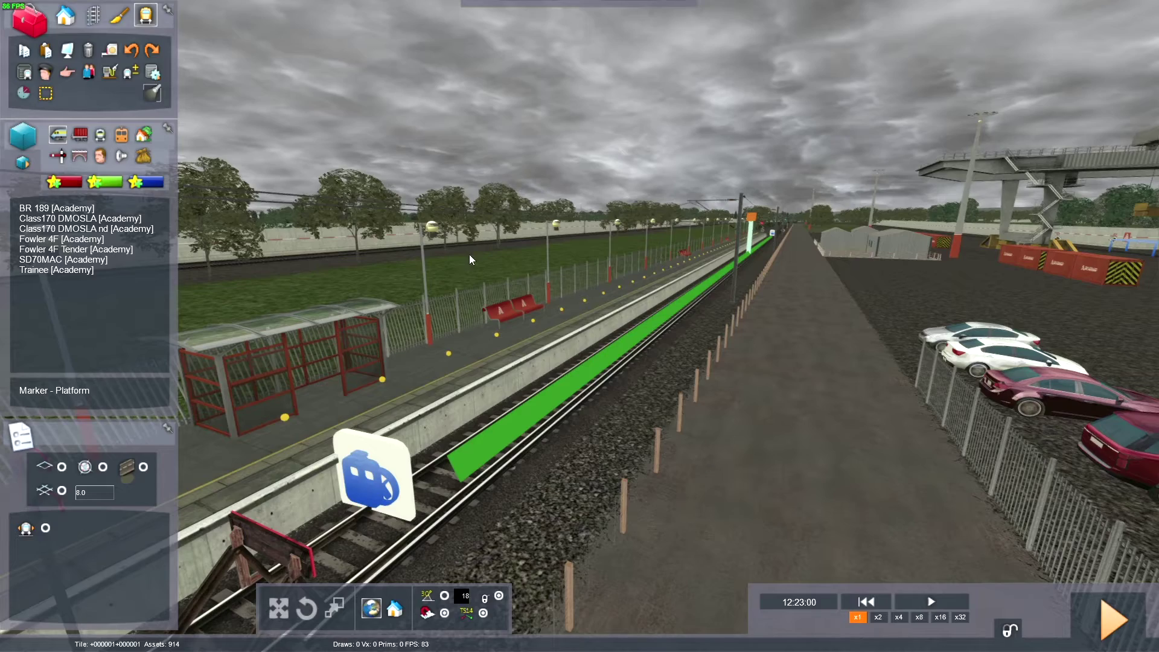
# Place Class170 DMOSLA nd and Class170 DMOSLA cars coupled on the platform track.
pyautogui.click(151, 231)
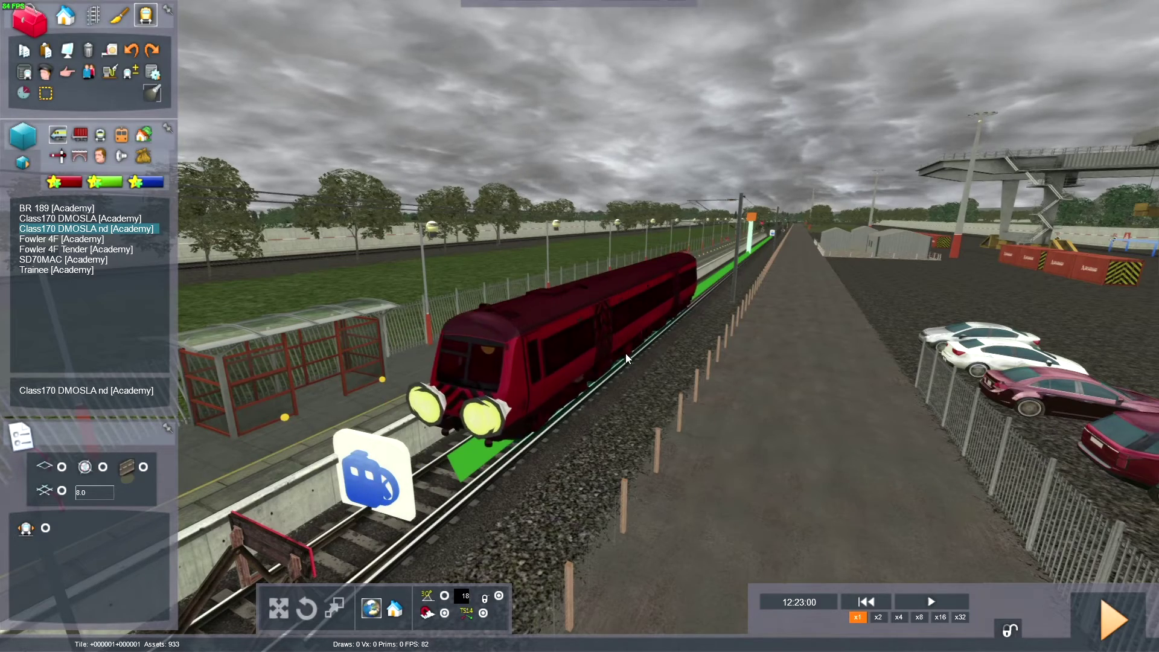
pyautogui.click(625, 353)
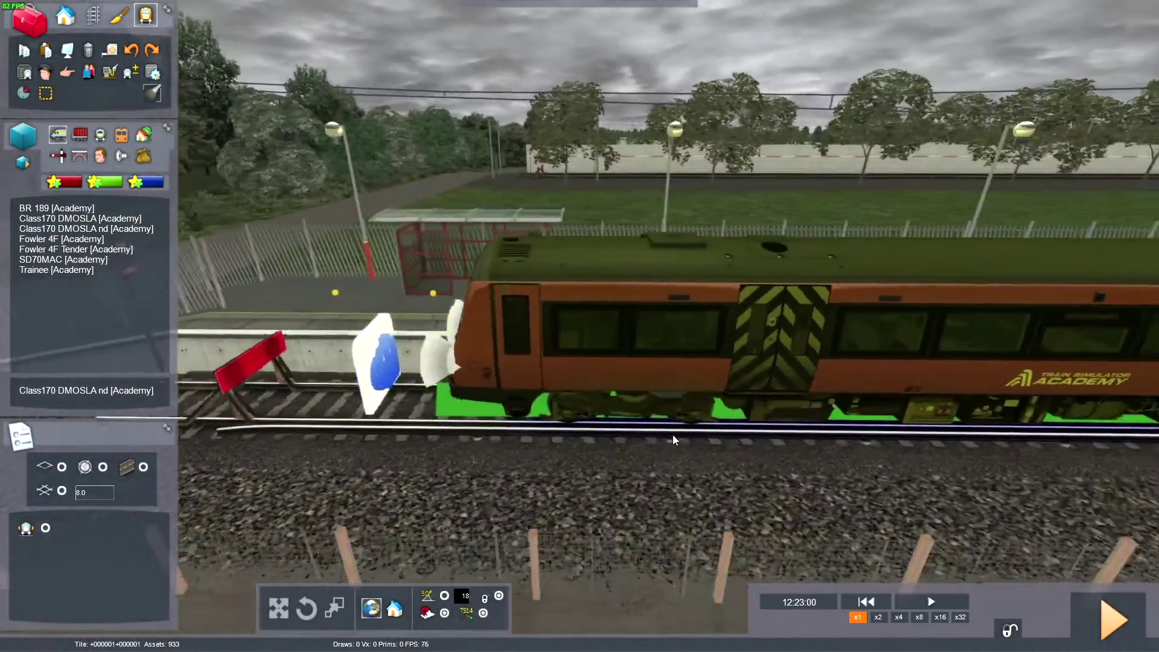
pyautogui.click(115, 220)
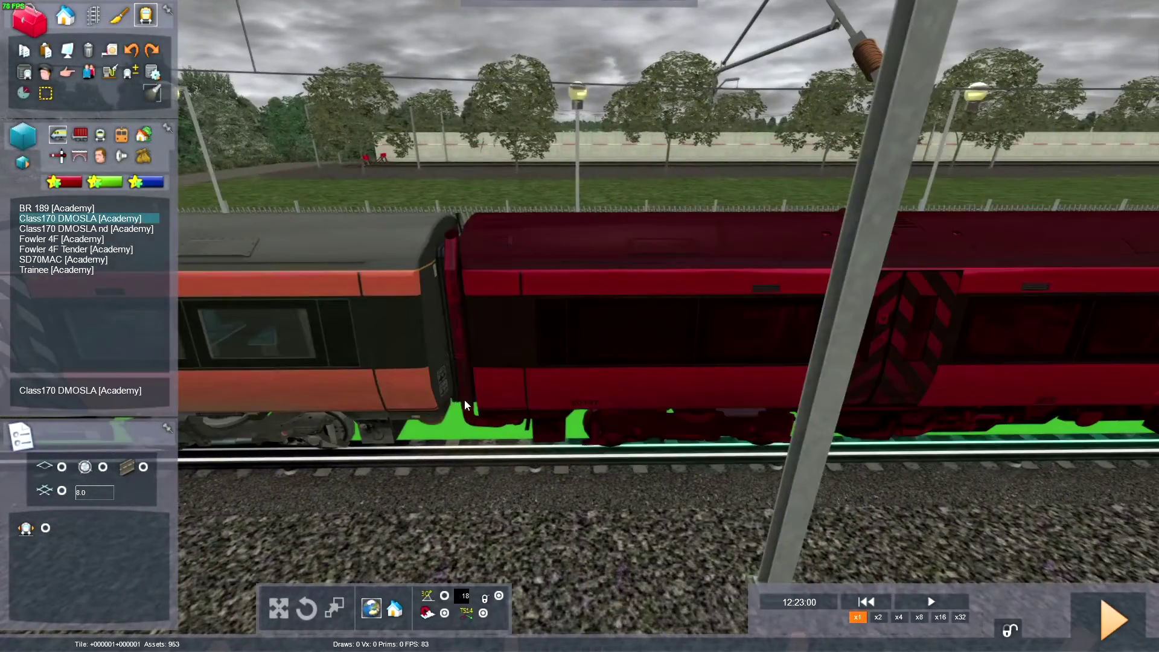
pyautogui.click(465, 404)
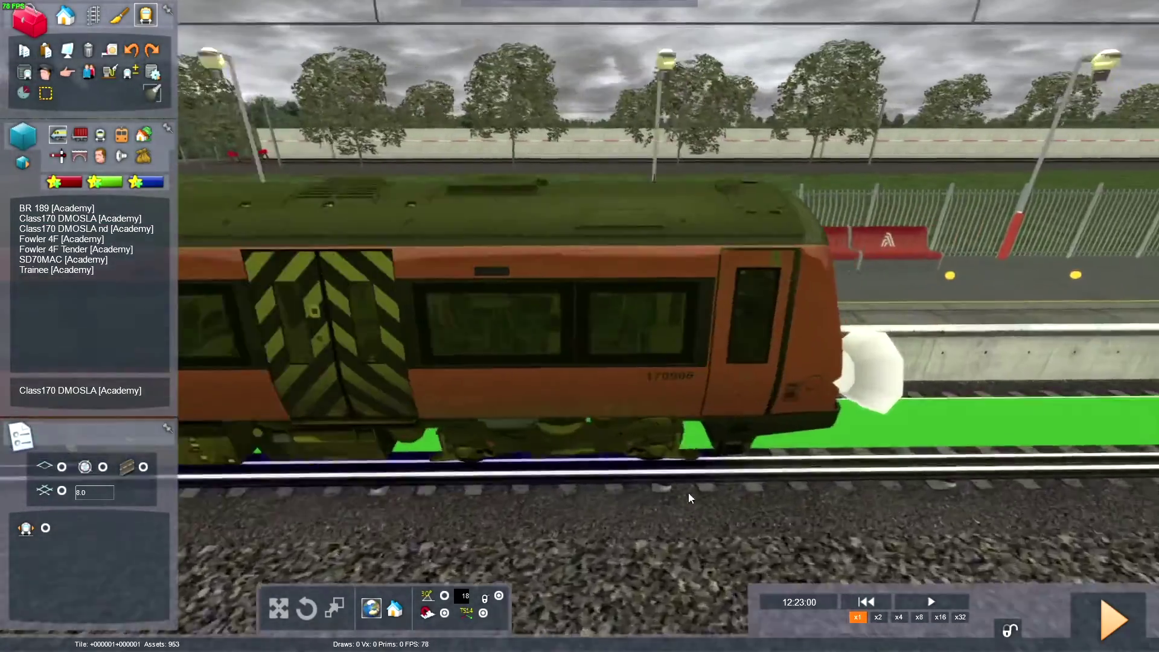
pyautogui.moveTo(688, 498); pyautogui.dragTo(550, 492, button='right')
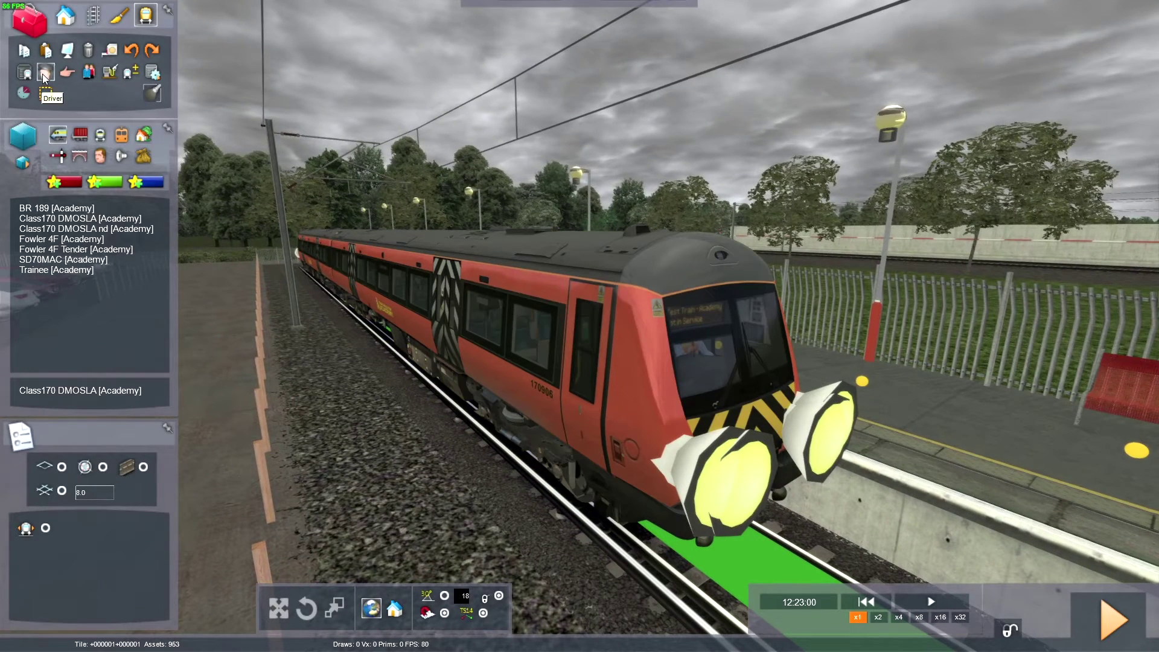
# Add a driver to the Class170, creating Service1 departing 12:23, and view its properties.
pyautogui.click(44, 73)
pyautogui.click(602, 323)
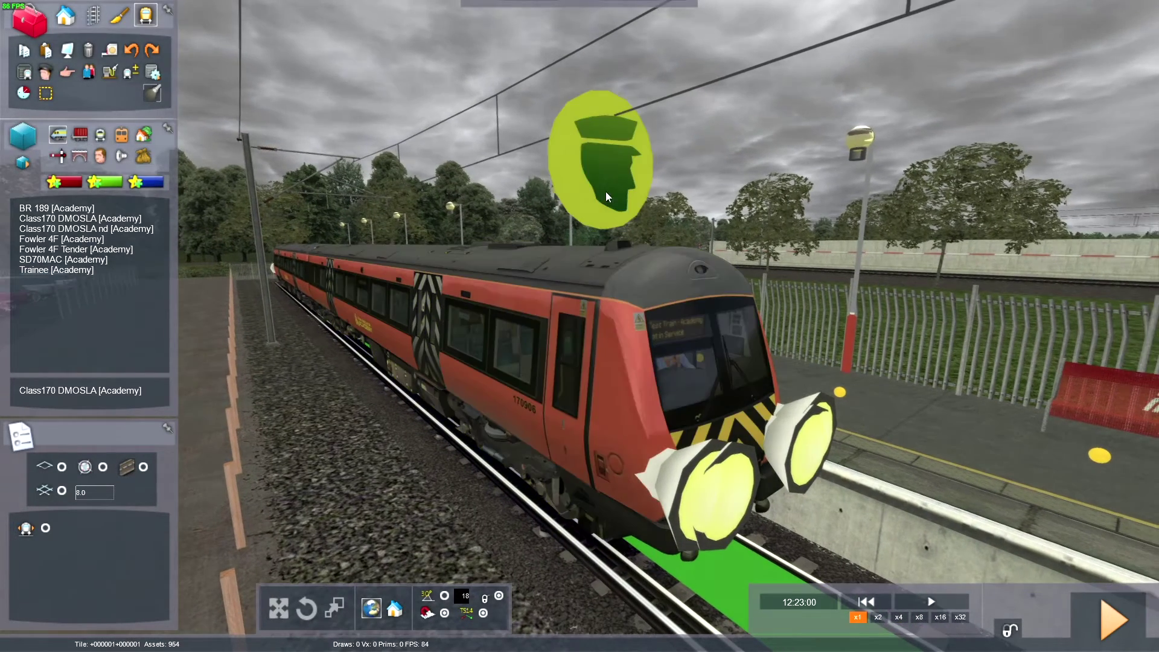
pyautogui.click(597, 172)
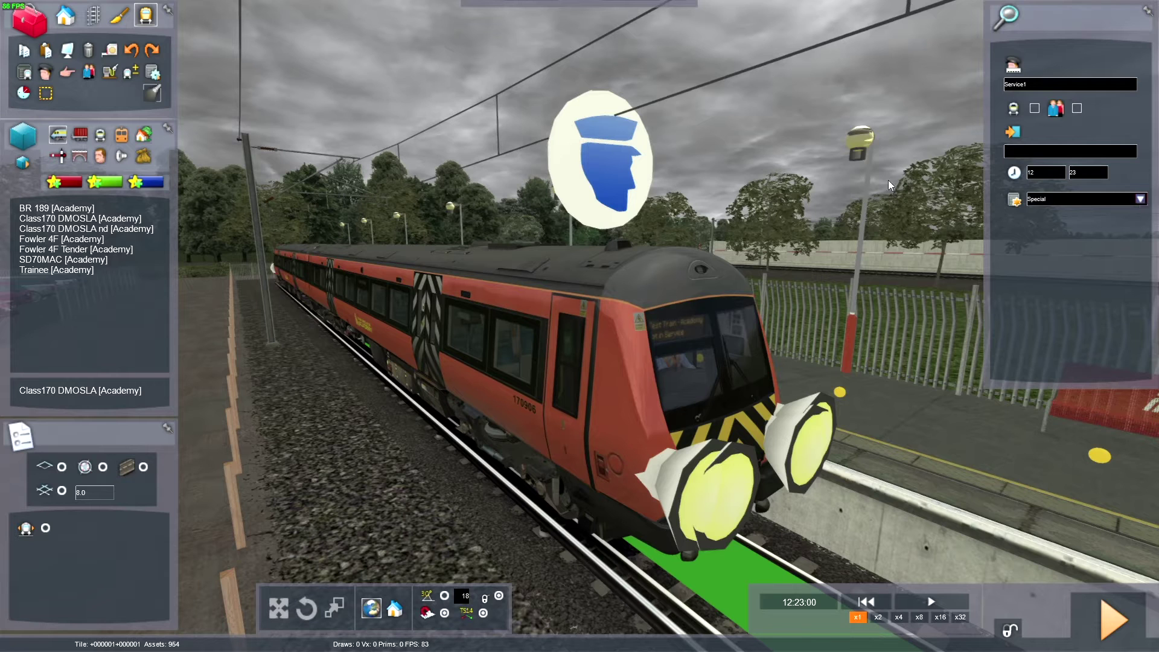
# In Timetable View, rename Service1 to 'AI Train' and set its type to Stopping Passenger.
pyautogui.click(28, 96)
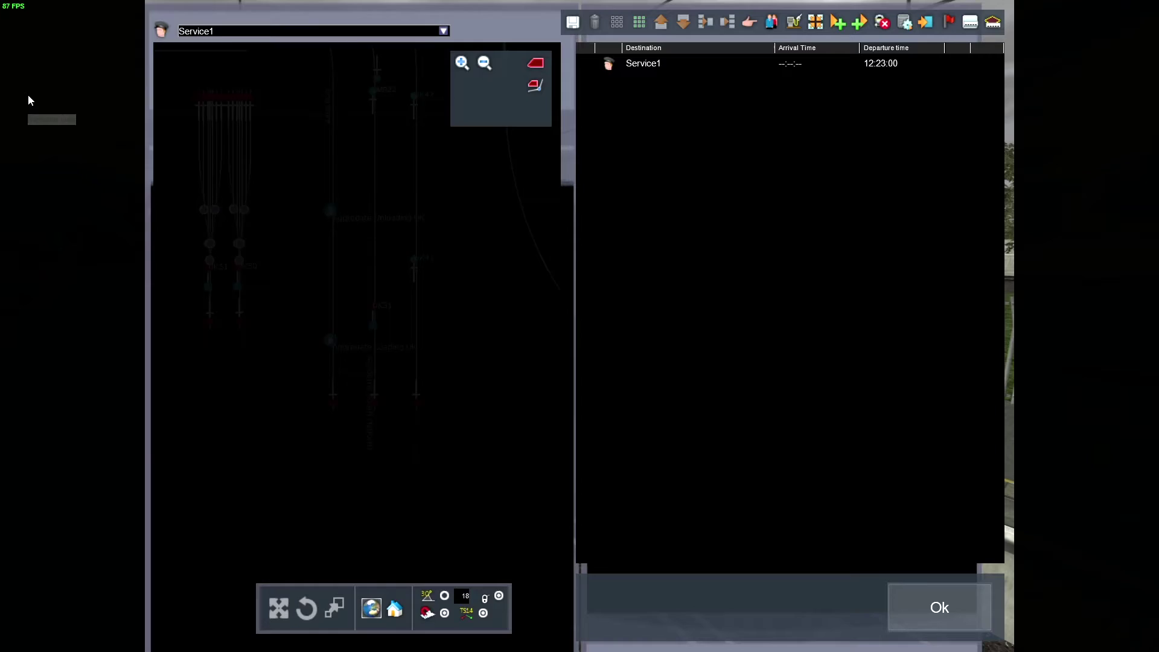
pyautogui.click(541, 70)
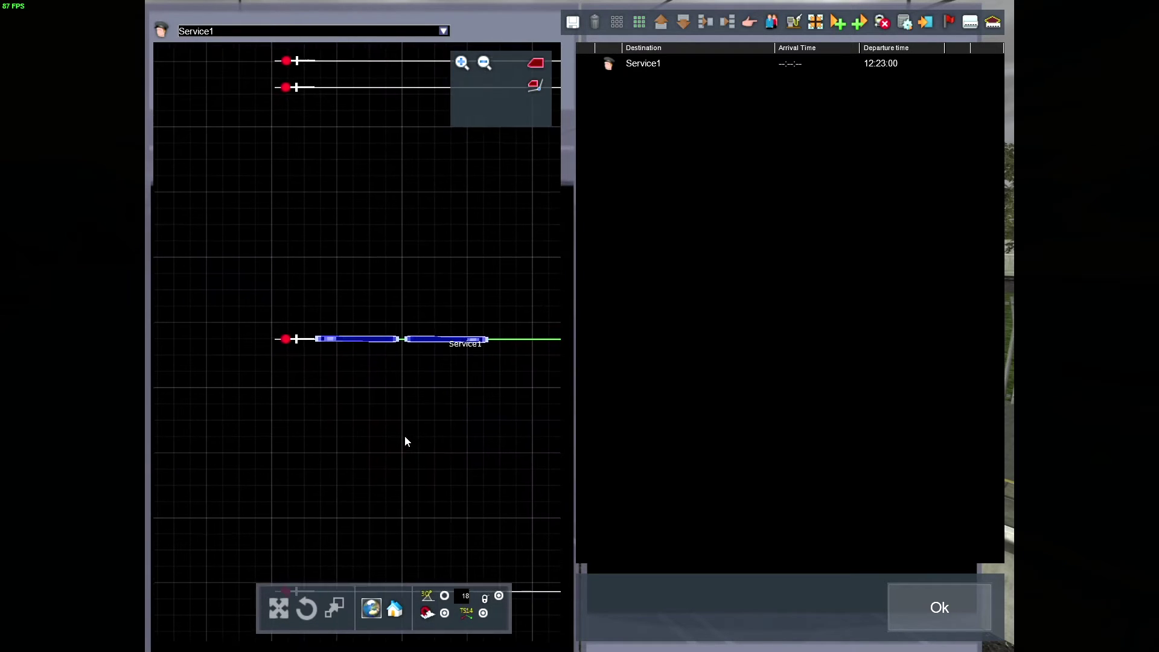
pyautogui.doubleClick(606, 66)
pyautogui.write('Al')
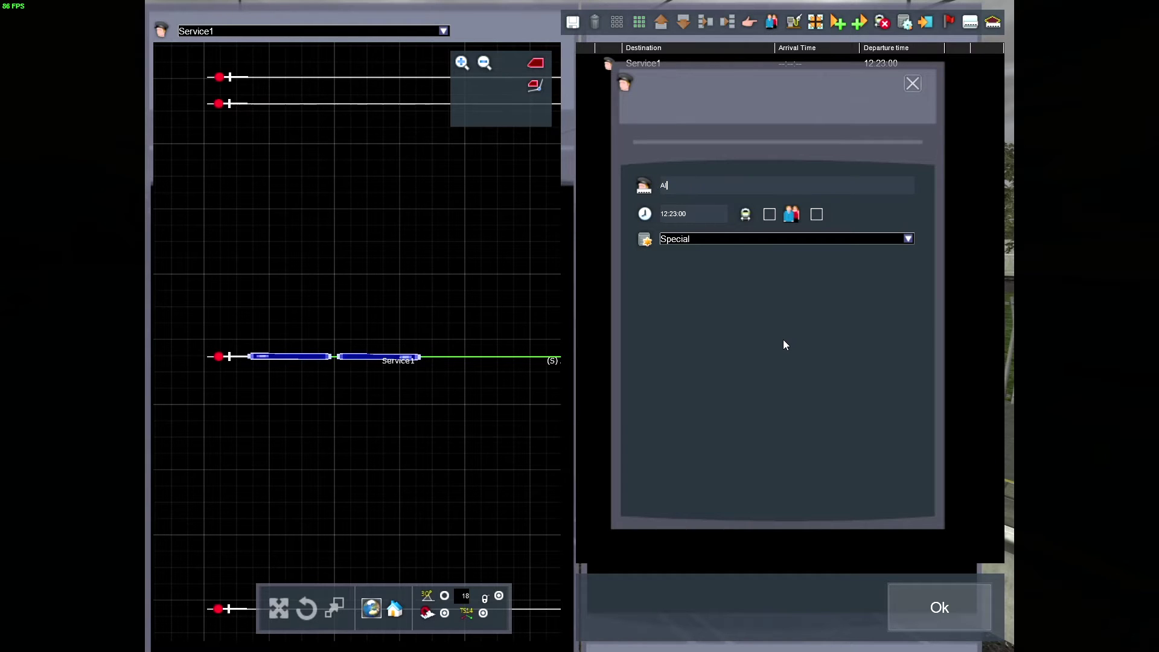
pyautogui.write(' Train')
pyautogui.click(908, 239)
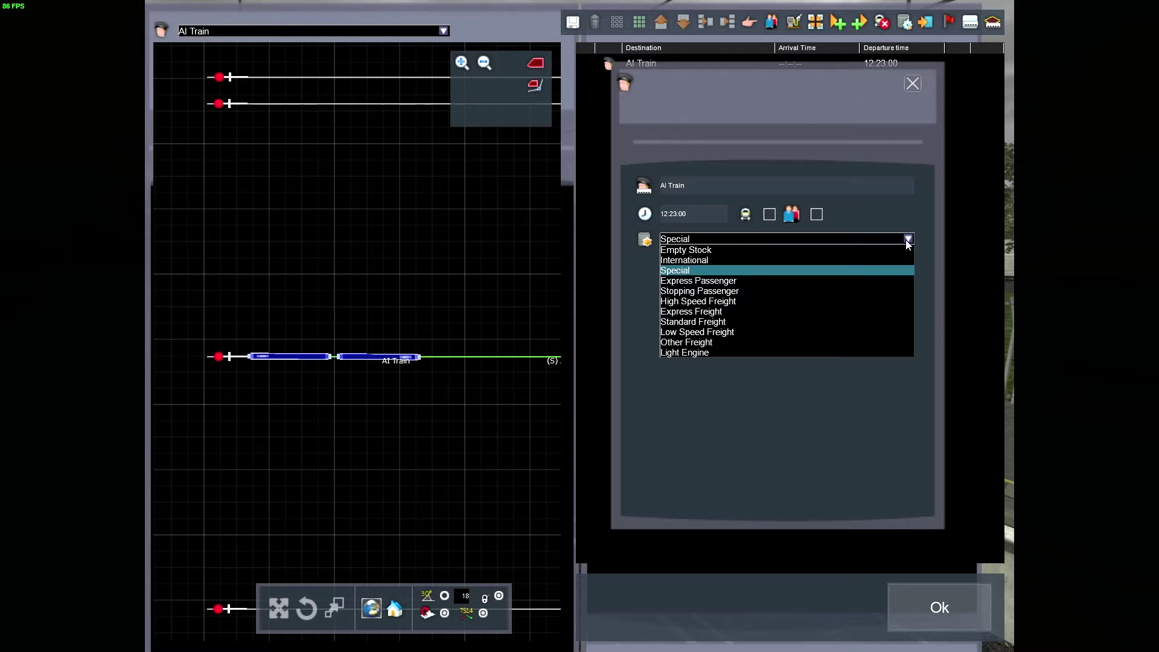
pyautogui.click(871, 291)
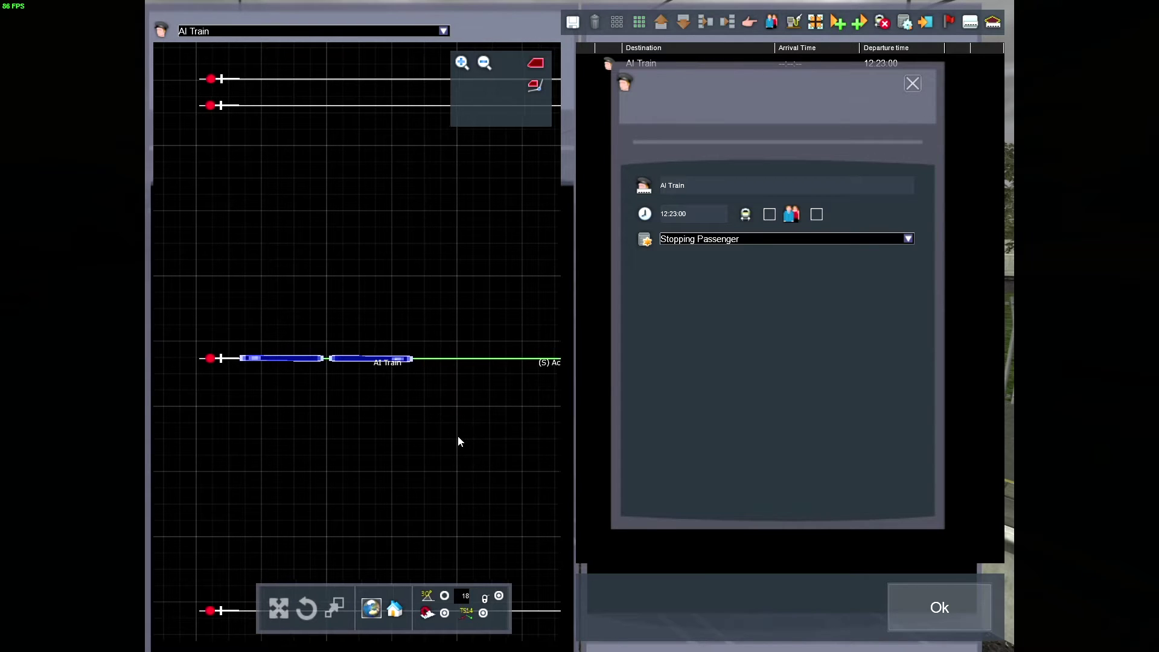
pyautogui.click(913, 84)
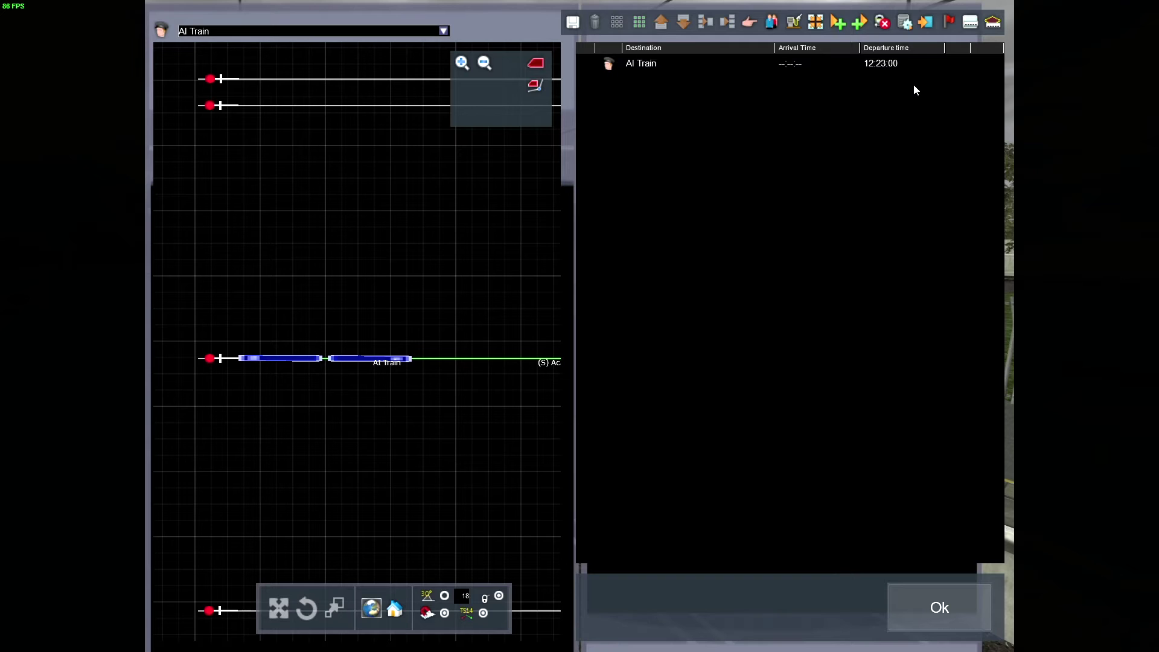
# Add a destination stop at Academy South Platform to AI Train's timetable.
pyautogui.click(926, 22)
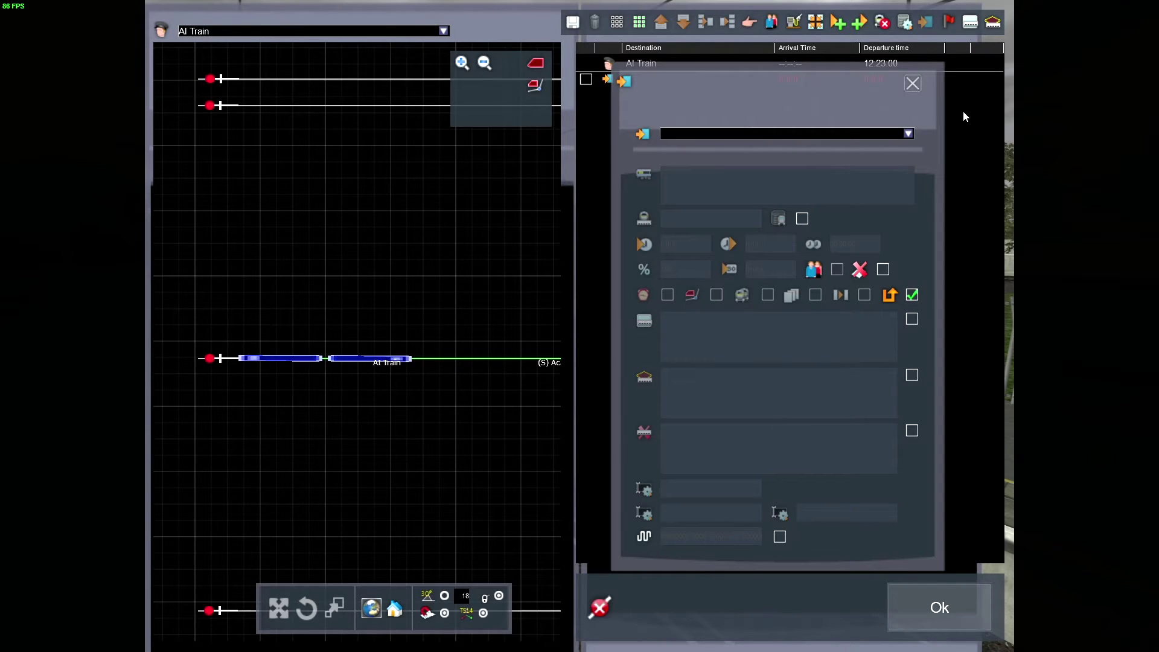
pyautogui.click(909, 132)
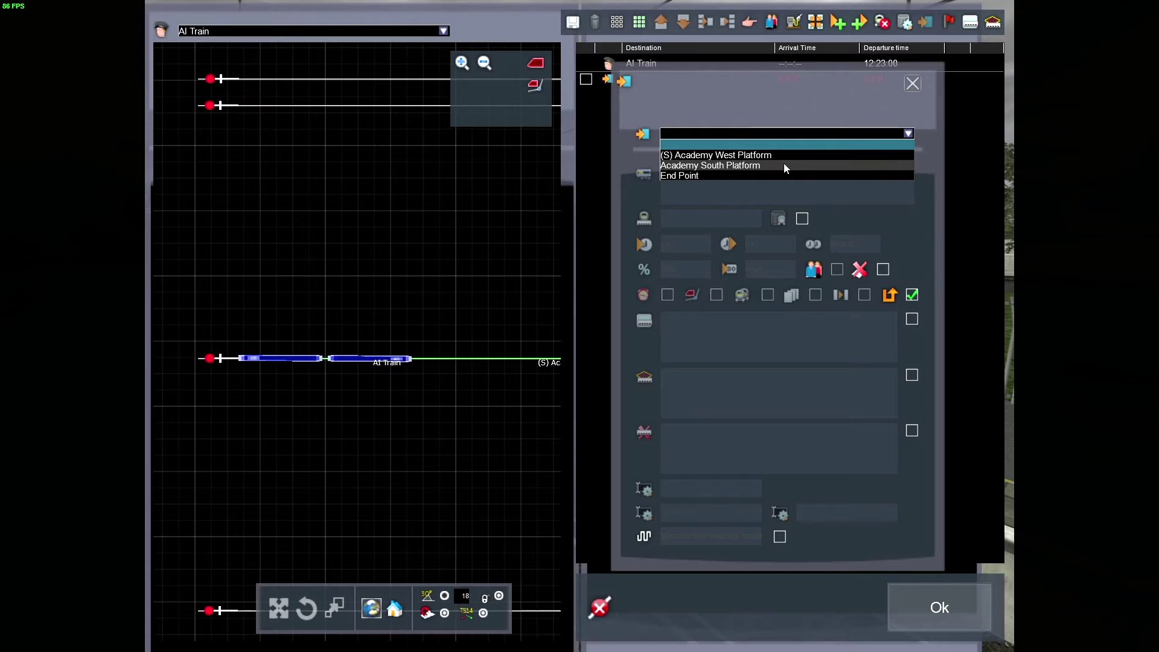
pyautogui.click(785, 166)
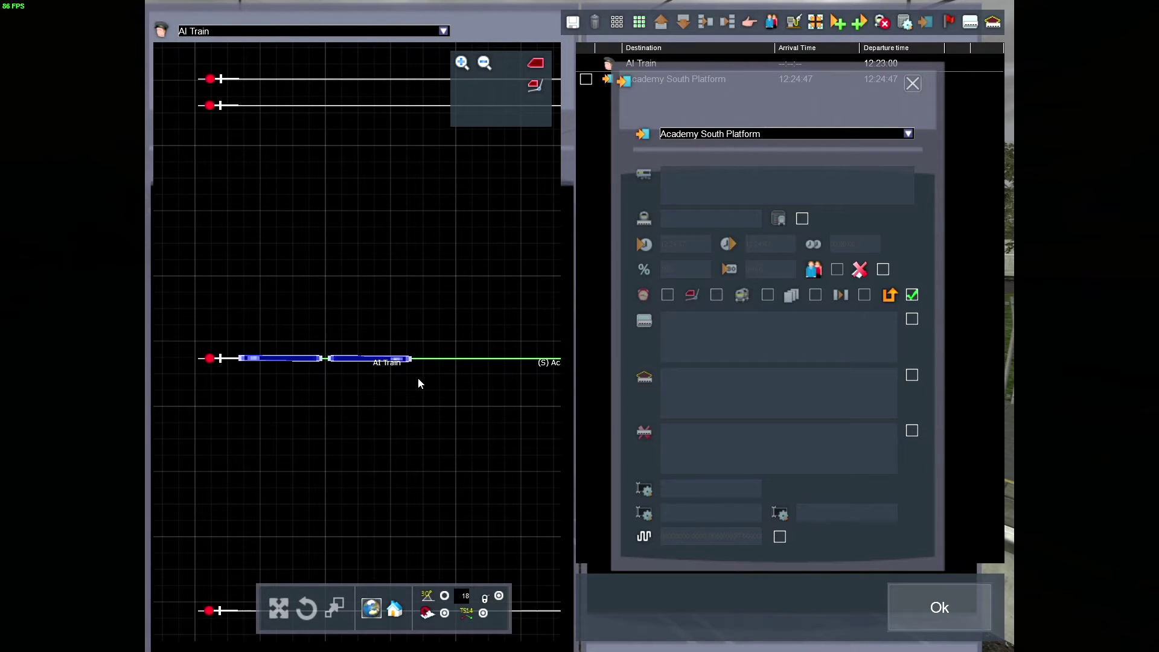
pyautogui.scroll(-5, 327, 357)
pyautogui.moveTo(454, 401); pyautogui.dragTo(348, 273)
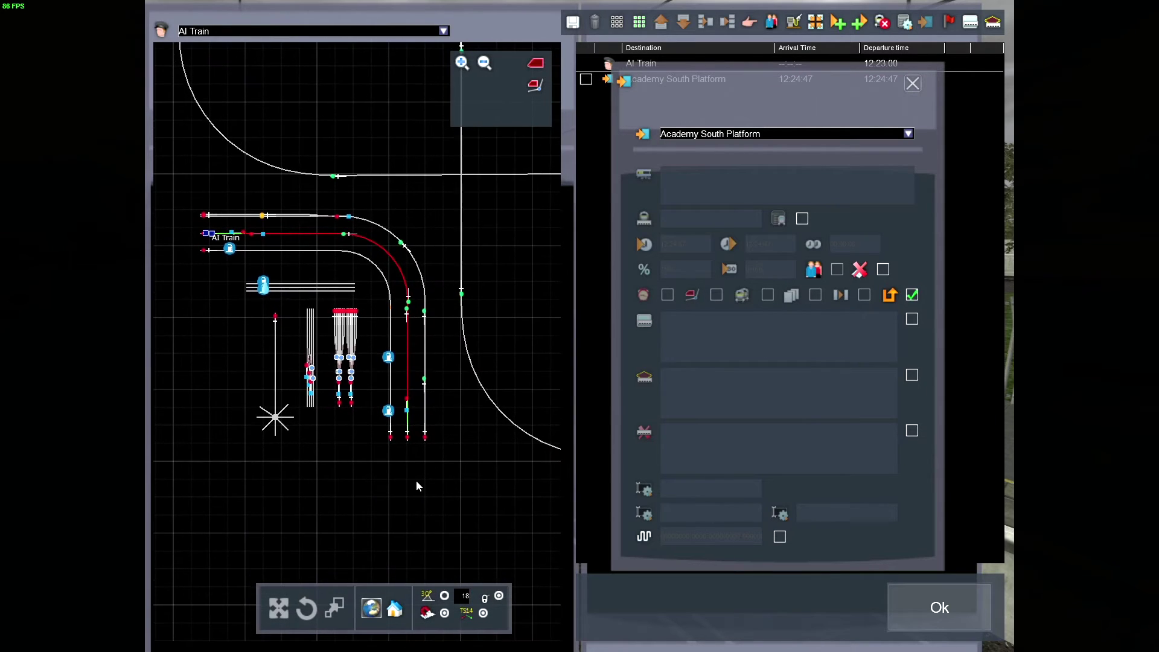
pyautogui.scroll(4, 374, 355)
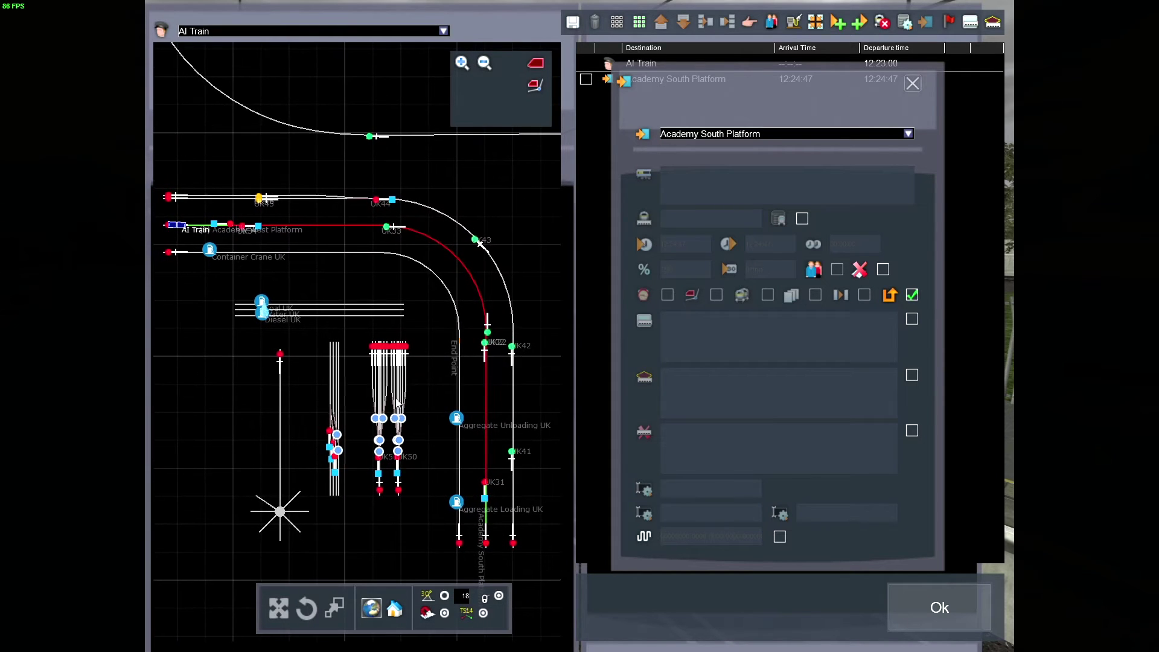
pyautogui.moveTo(397, 402); pyautogui.dragTo(406, 403)
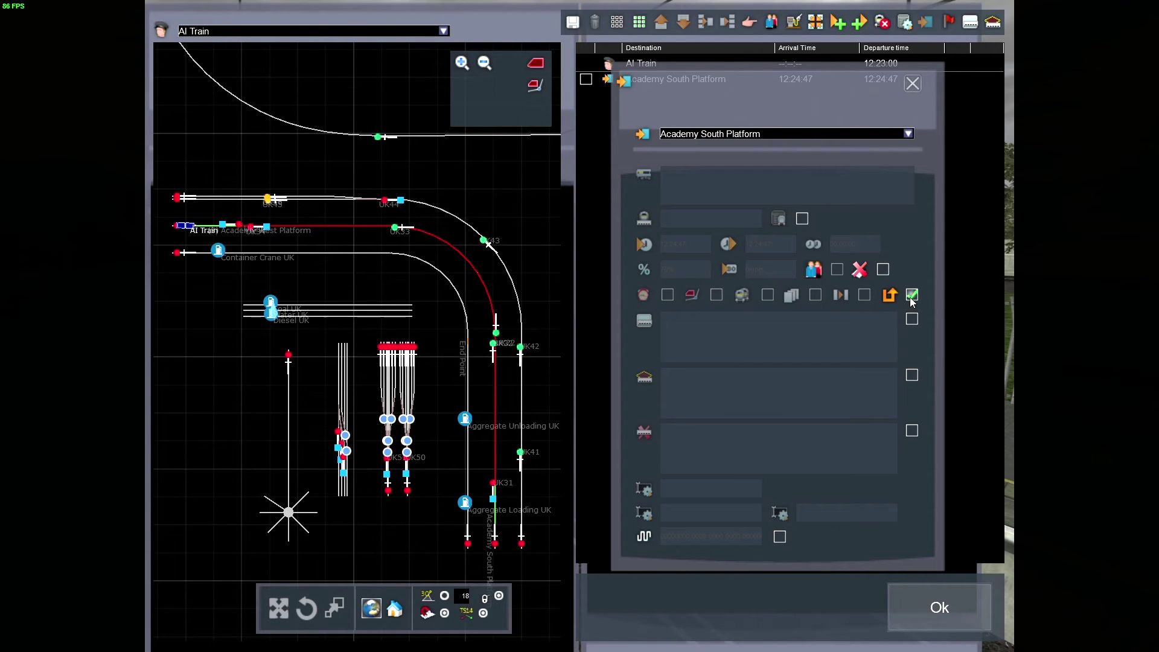
pyautogui.click(914, 80)
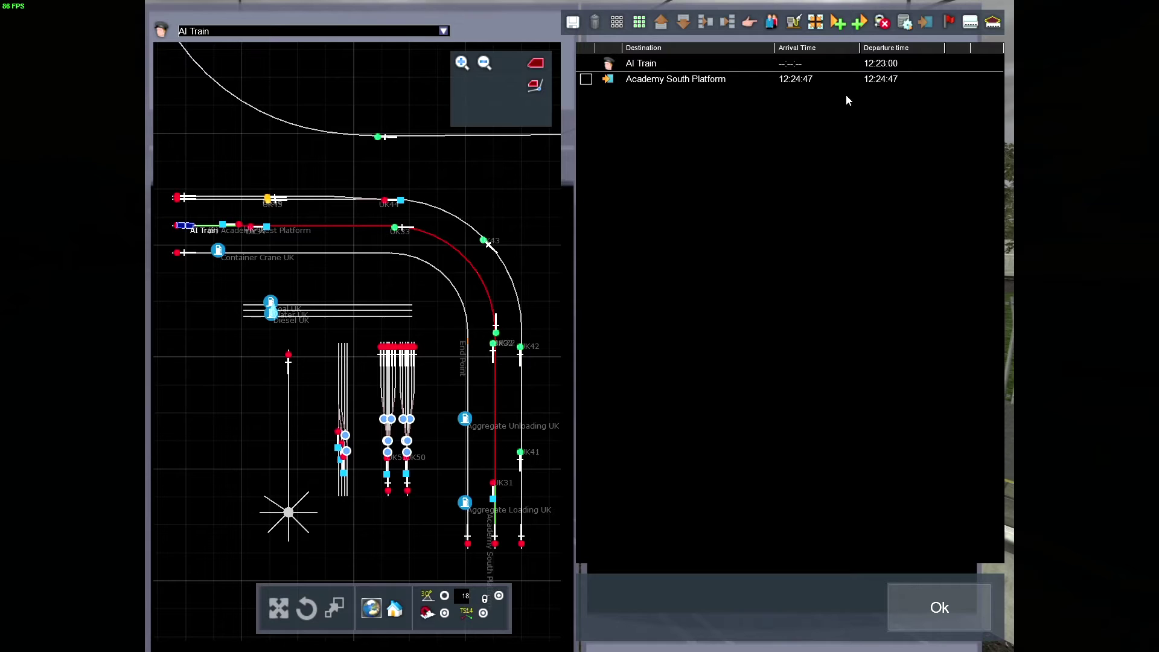
# Add a Pick up Passengers instruction at Academy South Platform.
pyautogui.click(771, 23)
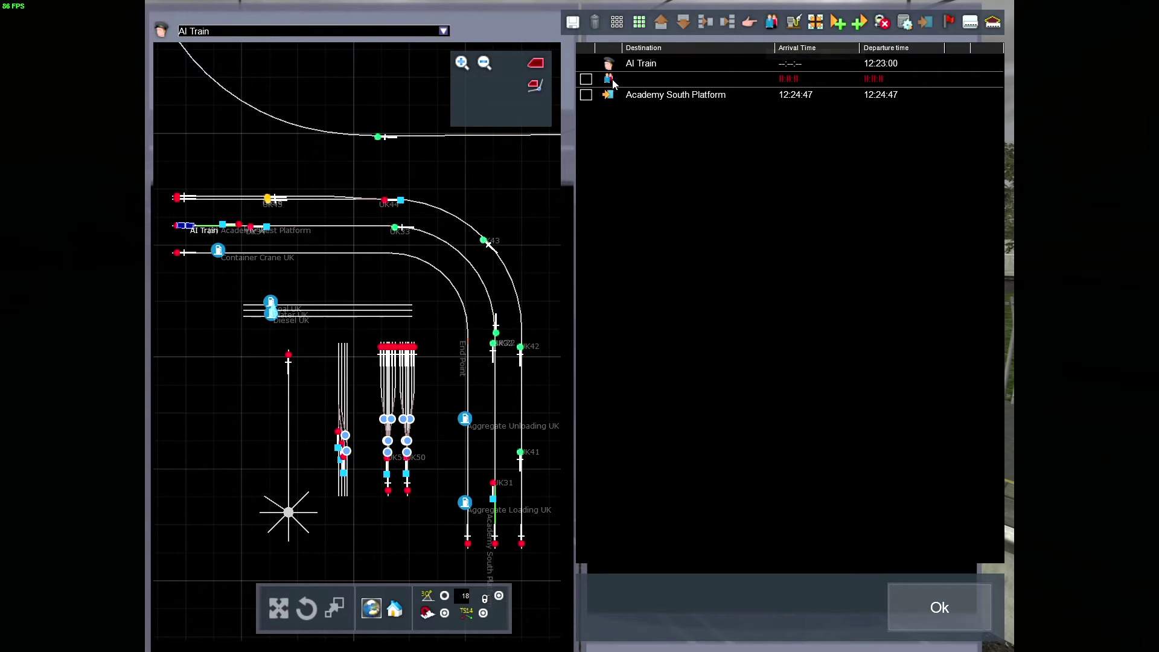
pyautogui.click(909, 133)
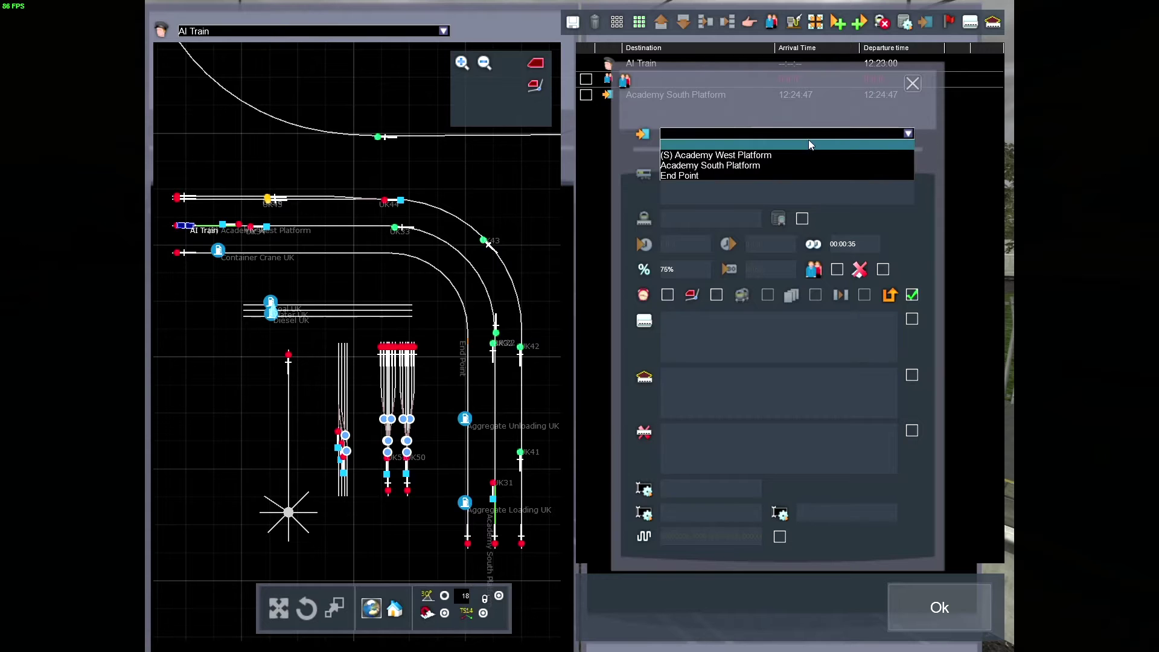
pyautogui.click(790, 166)
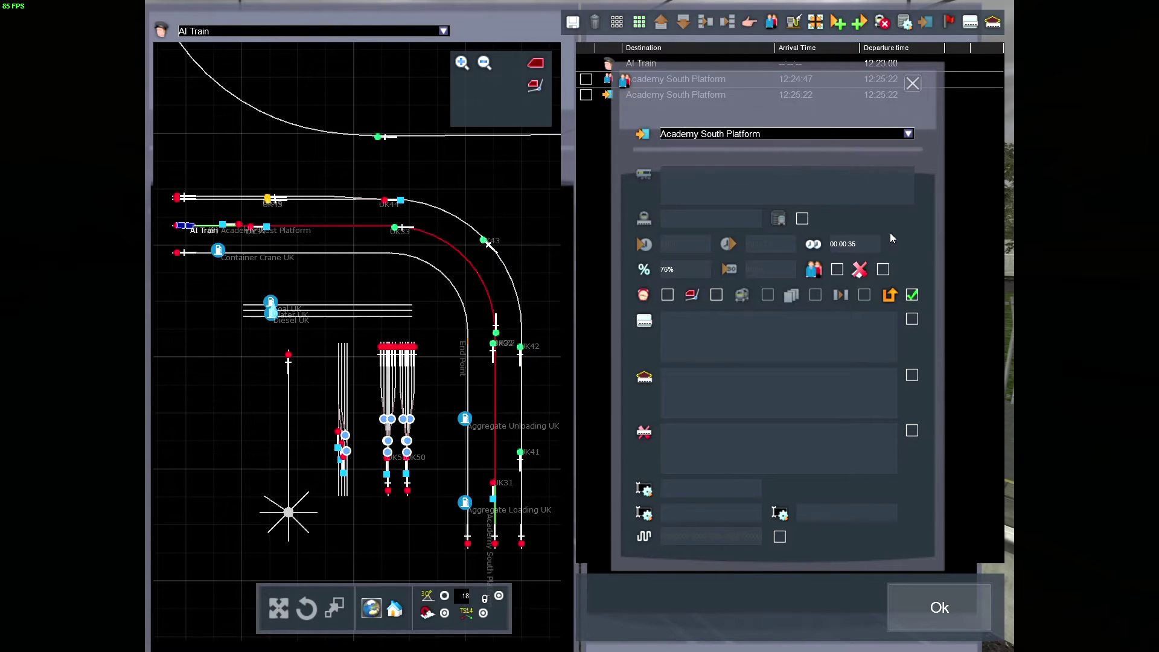
# Save the scenario, dismiss the no-changes warning, and exit Timetable View to 3D.
pyautogui.click(913, 84)
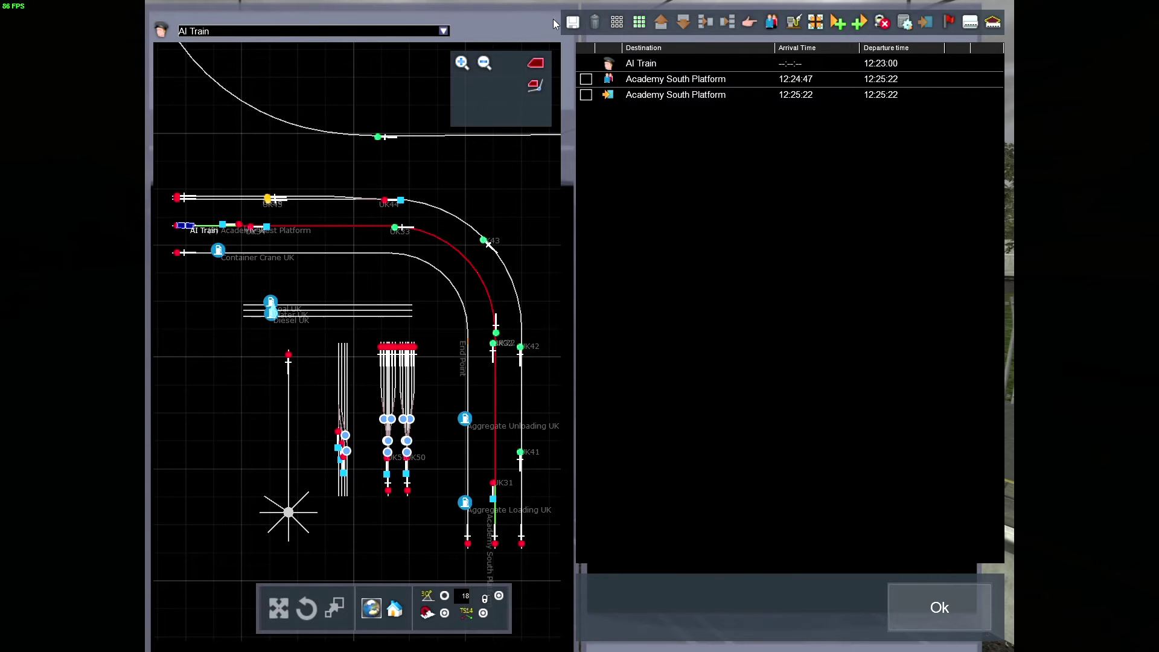
pyautogui.click(576, 23)
pyautogui.click(525, 436)
pyautogui.click(573, 22)
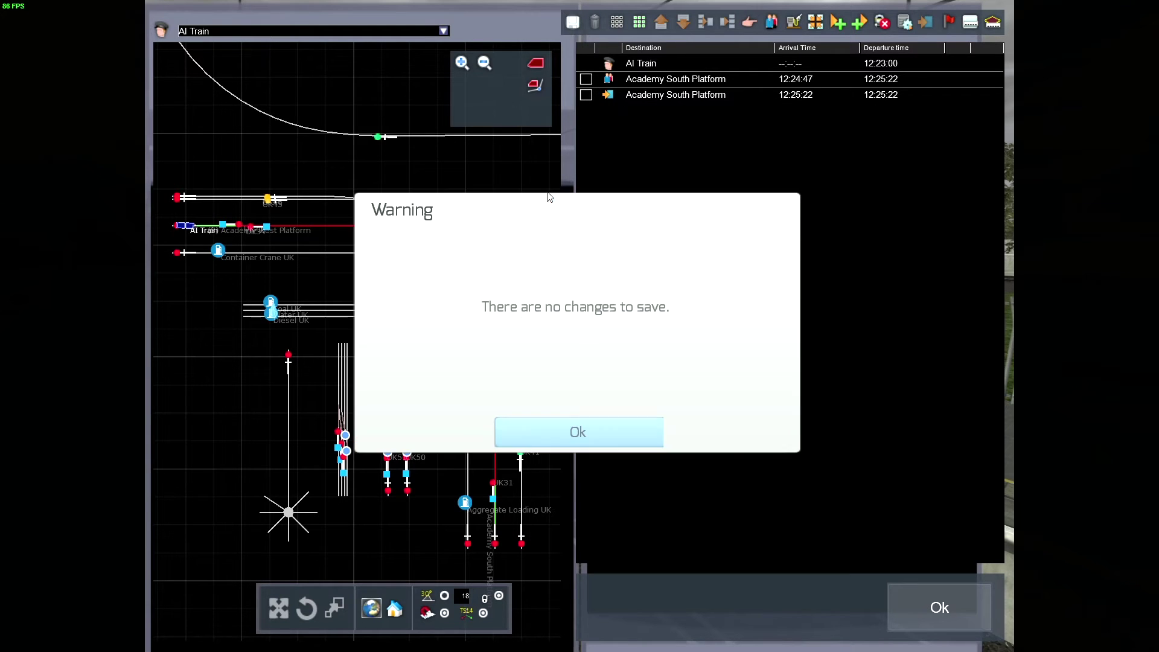
pyautogui.click(542, 447)
pyautogui.click(939, 608)
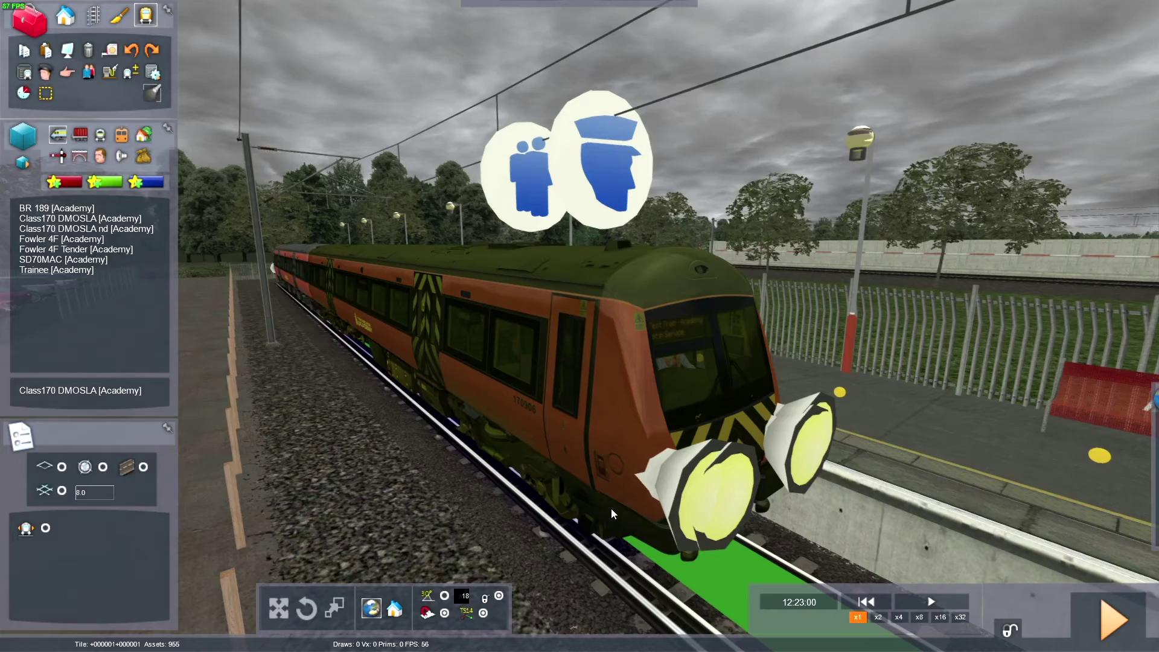